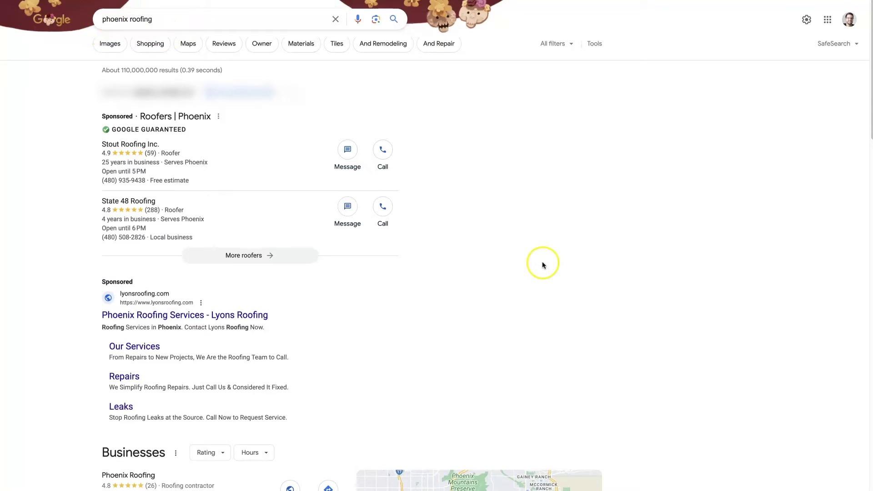
Copy the phoenixroofing.com organic result's link from Google and go to Ahrefs Site Explorer.
scroll(590, 235, "down", 7)
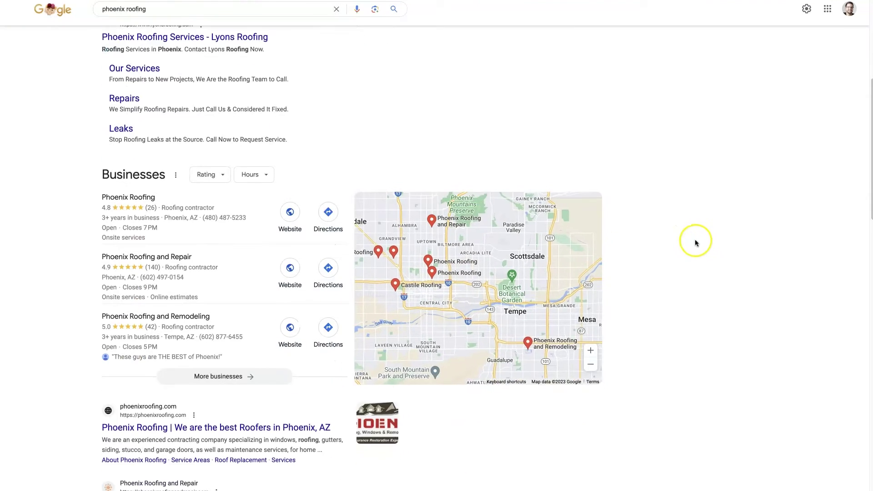
scroll(694, 240, "down", 2)
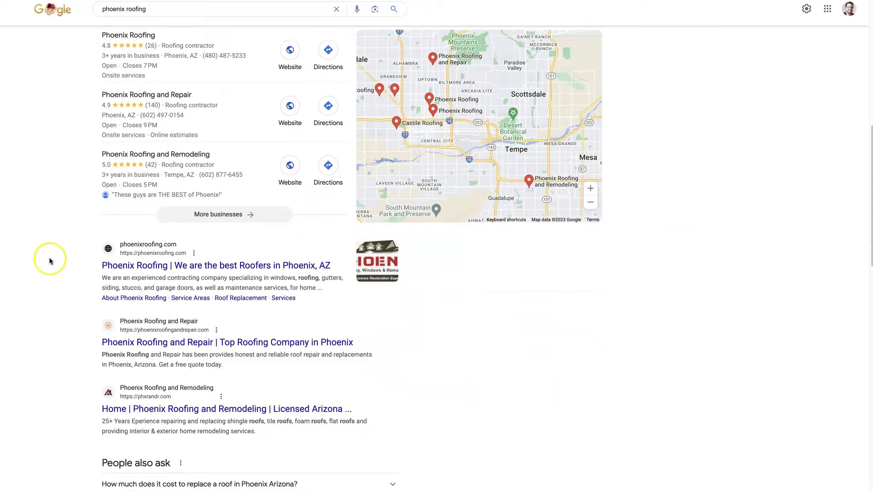
right_click(151, 267)
left_click(212, 323)
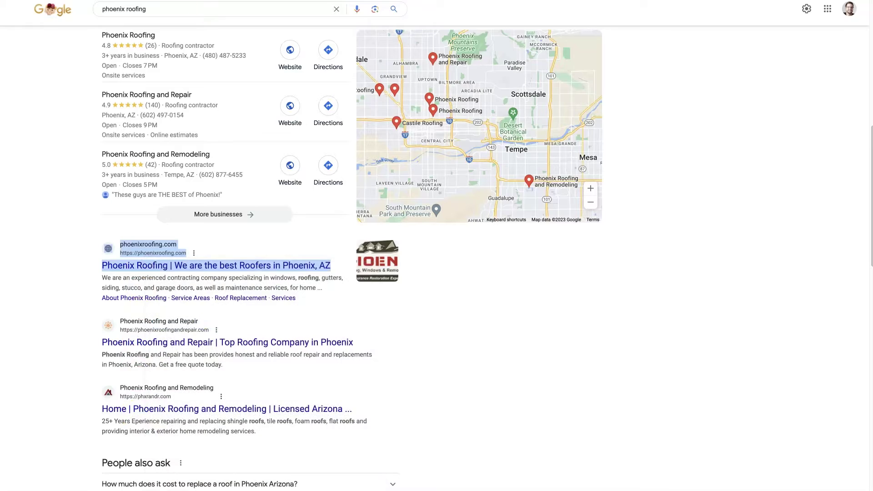
key("ctrl+Tab")
In a duplicate Site Explorer tab, analyse phoenixroofing.com and review its overview (DR 3.5, 142 keywords, 282 traffic).
right_click(191, 0)
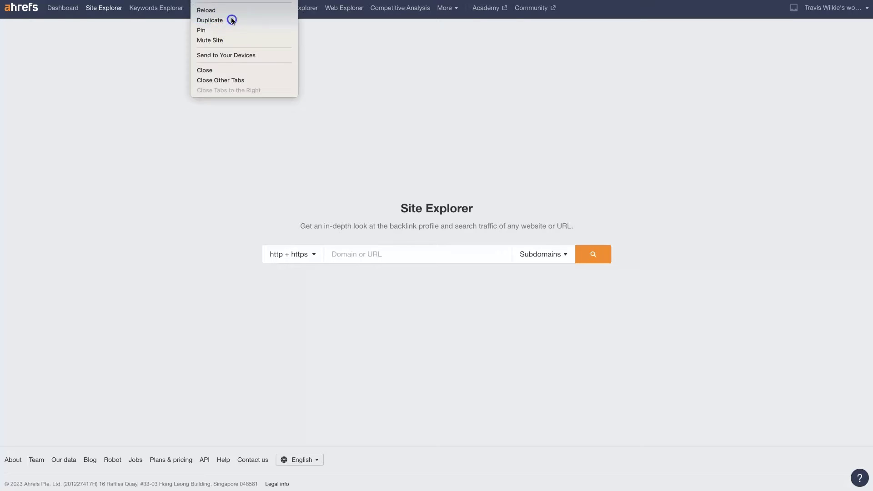
left_click(230, 19)
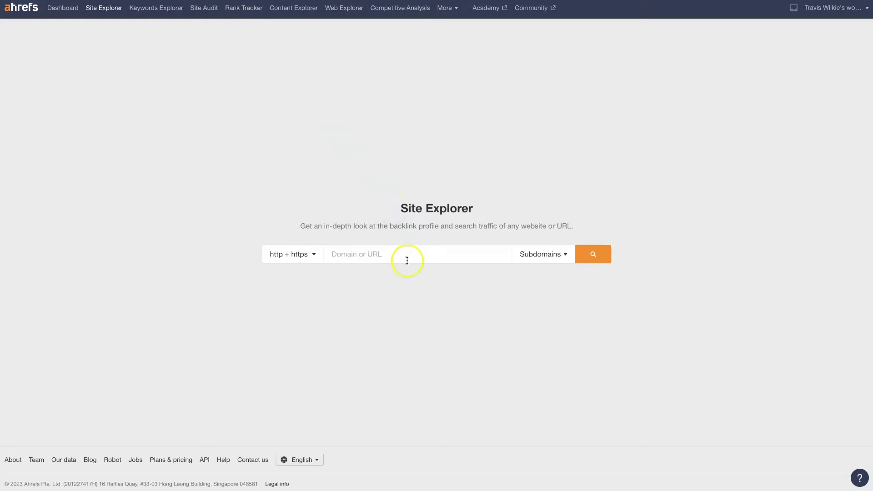
left_click(405, 257)
key("ctrl+v")
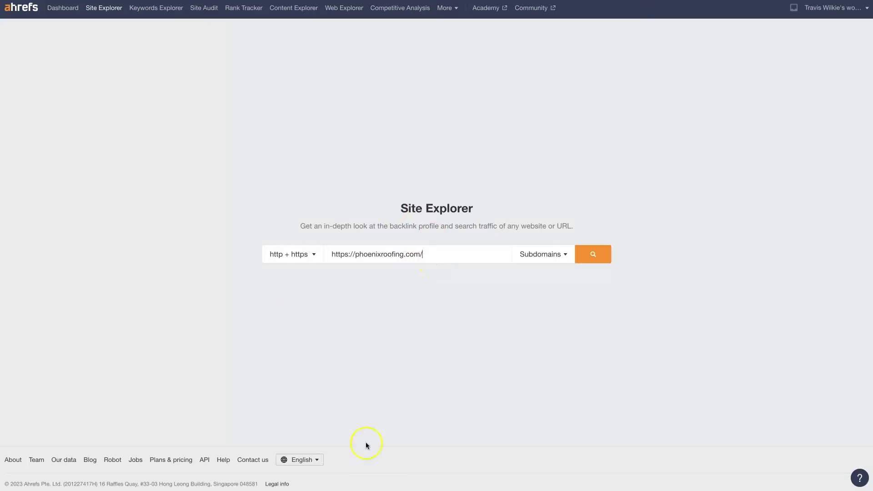
left_click(593, 253)
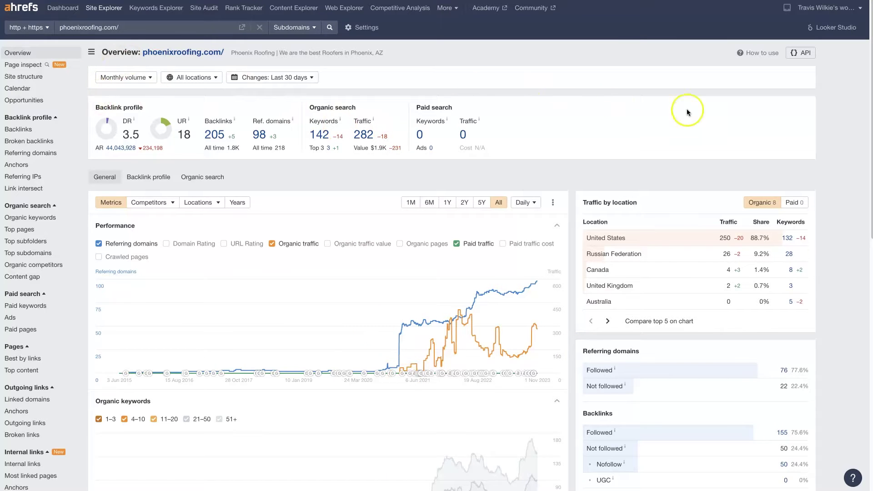
scroll(828, 244, "down", 7)
scroll(828, 243, "down", 5)
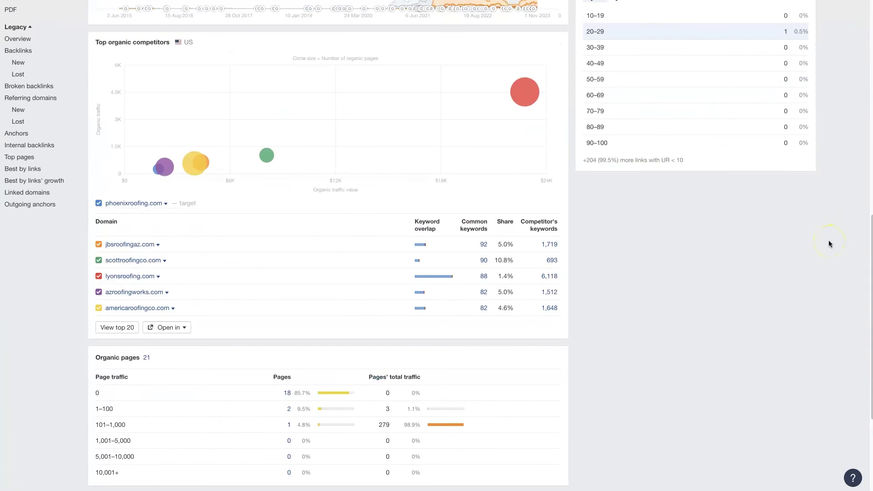
scroll(829, 243, "down", 4)
scroll(830, 239, "up", 16)
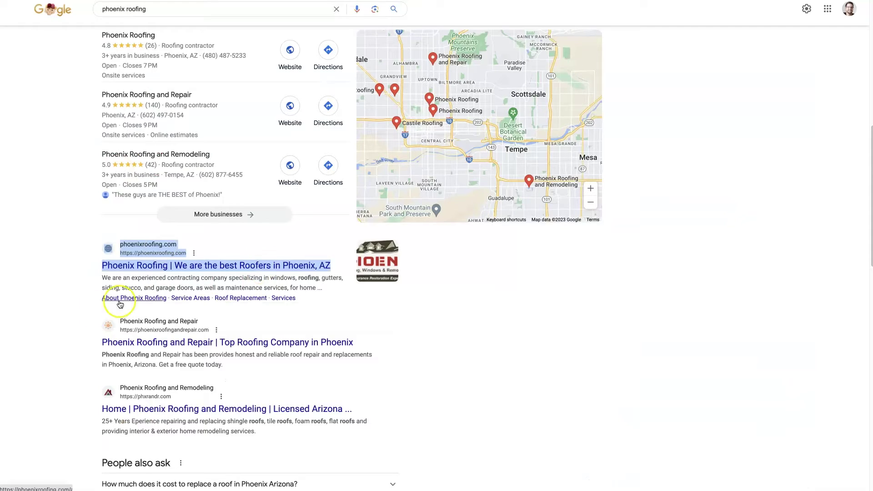
Start a Site Explorer lookup for the Phoenix Roofing and Repair link while reviewing phoenixroofing.com's US traffic.
right_click(145, 335)
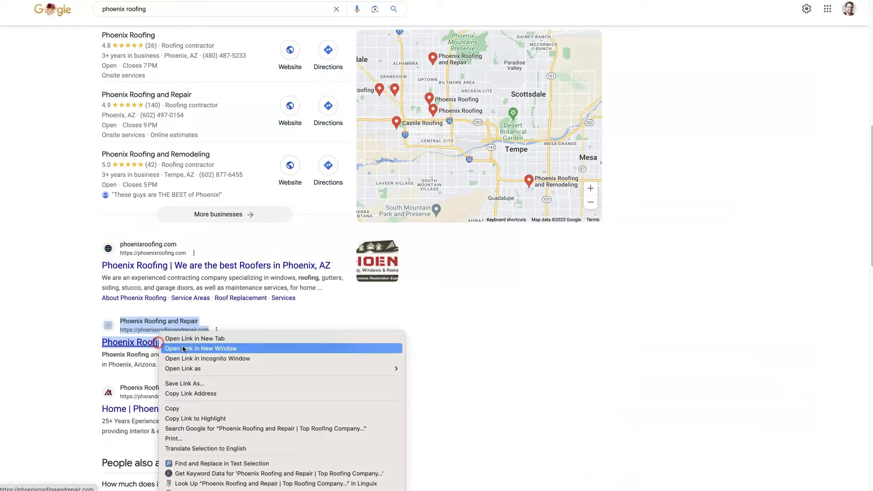
left_click(221, 389)
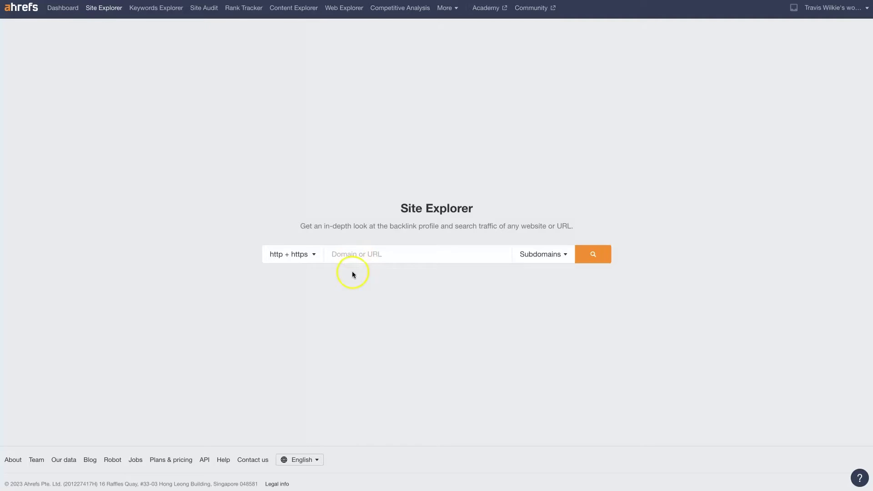
left_click(363, 257)
type("v")
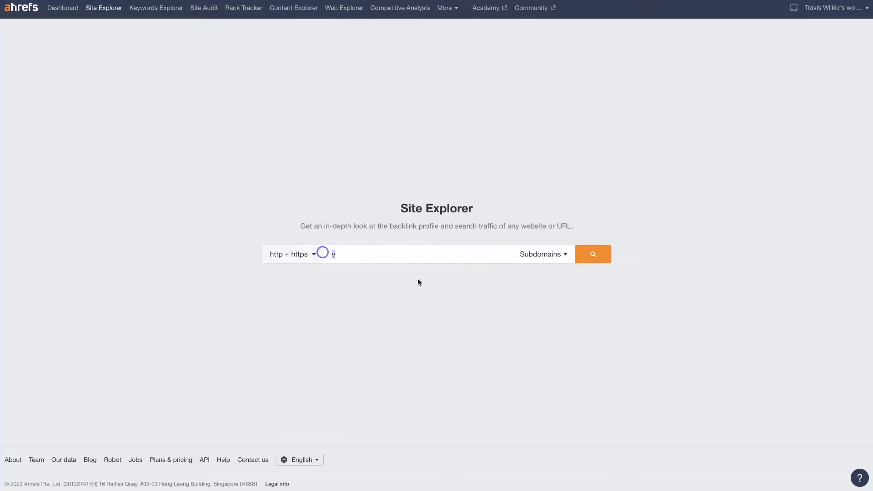
key("ctrl+v")
left_click(592, 256)
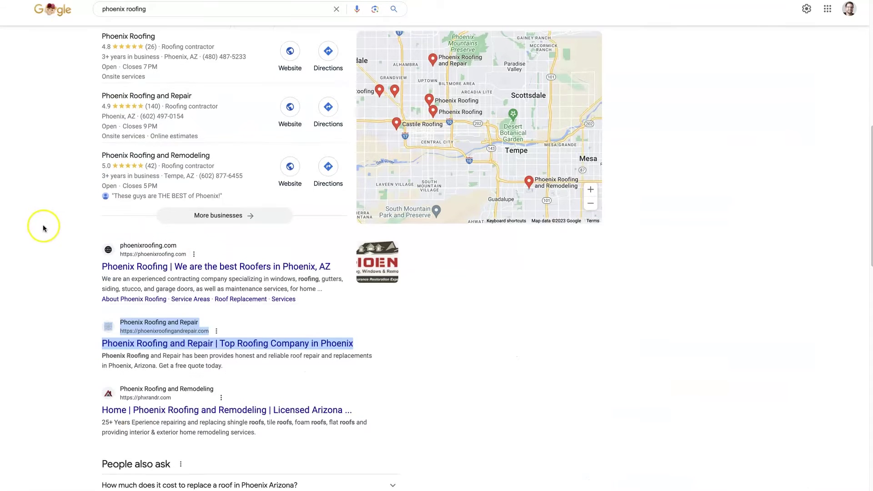
scroll(53, 219, "up", 10)
left_click(52, 220)
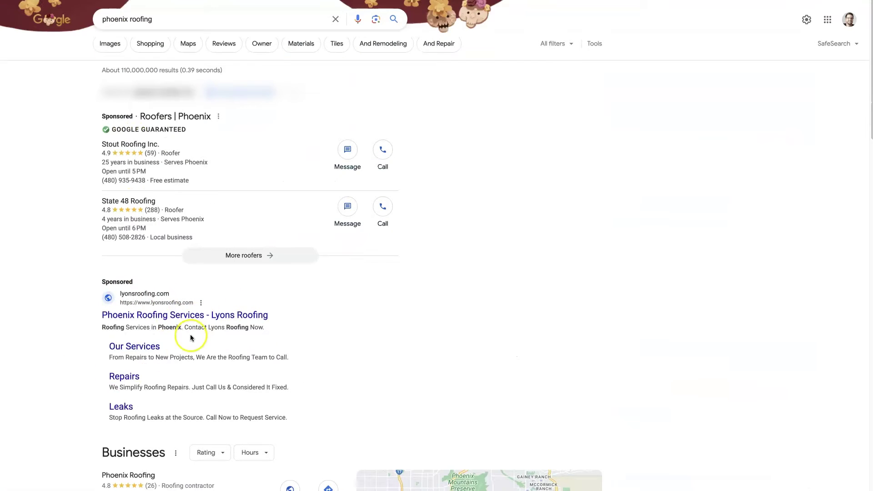
scroll(182, 318, "down", 1)
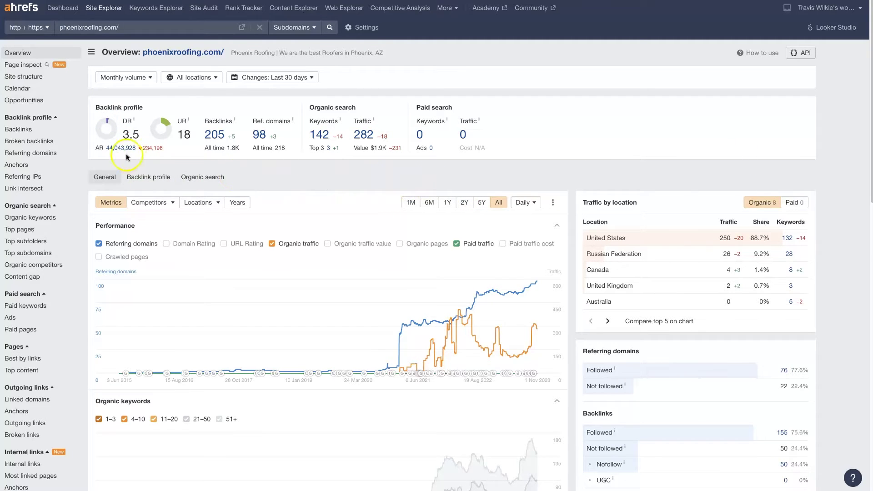
Check the DR and UR tooltips, then view phoenixroofingandrepair.com's overview (DR 21, 148 keywords, 174 traffic).
mouse_move(134, 122)
mouse_move(190, 122)
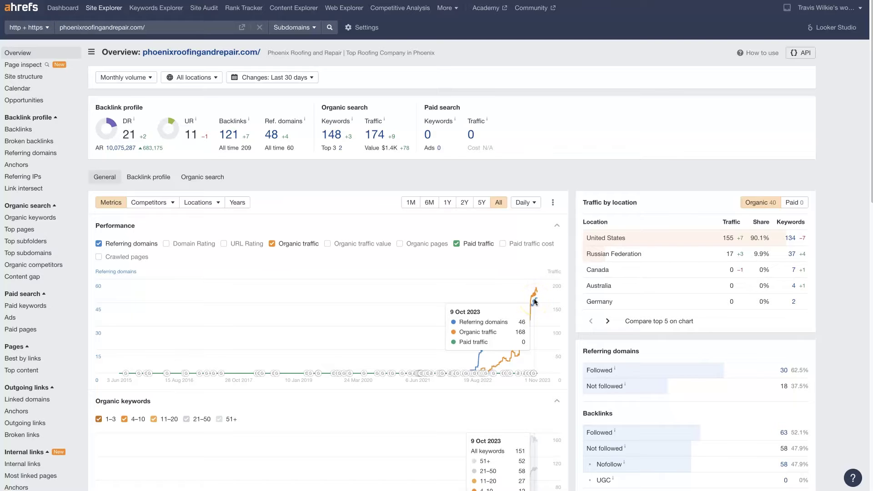
left_click(537, 298)
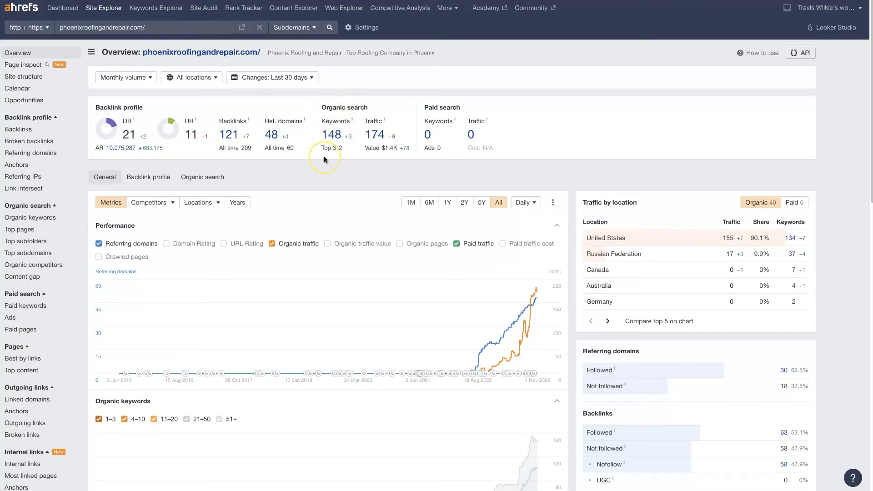
Open the 148 organic keywords and 174 organic traffic reports in new tabs.
right_click(331, 137)
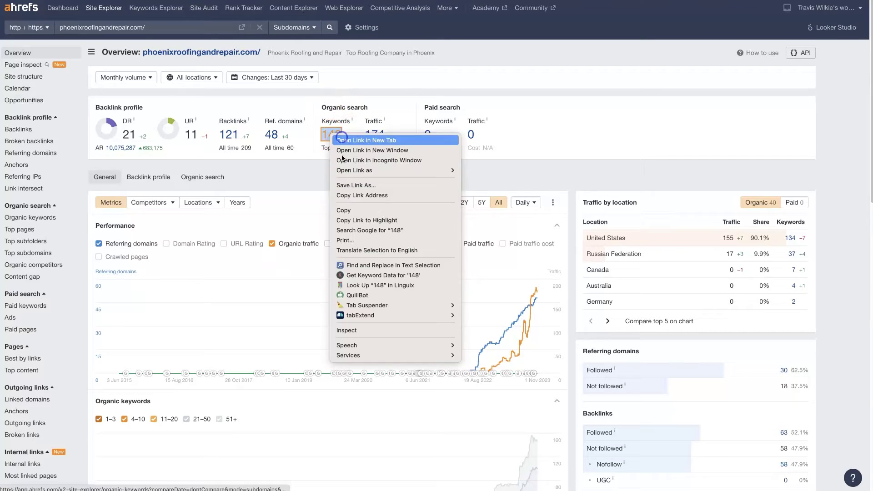
left_click(345, 140)
right_click(380, 136)
left_click(382, 140)
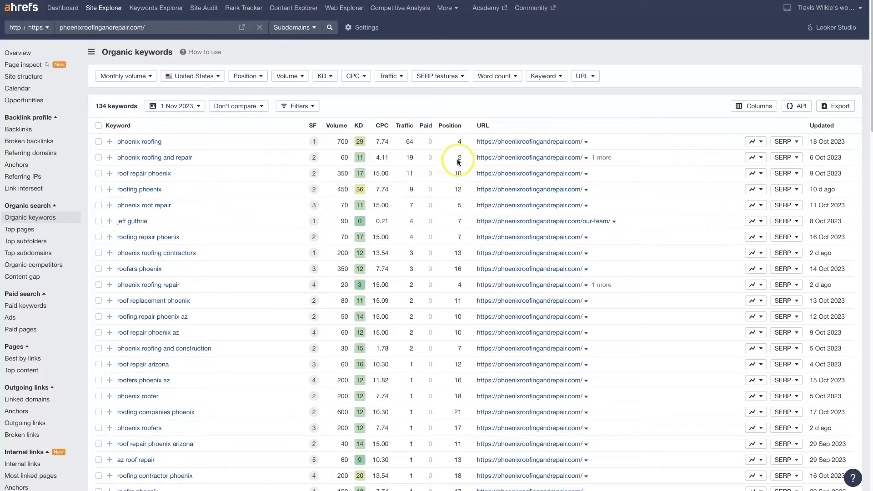
Highlight phoenix roofing at position 4 with 64 traffic, and phoenix roofing and repair at 2.
double_click(459, 142)
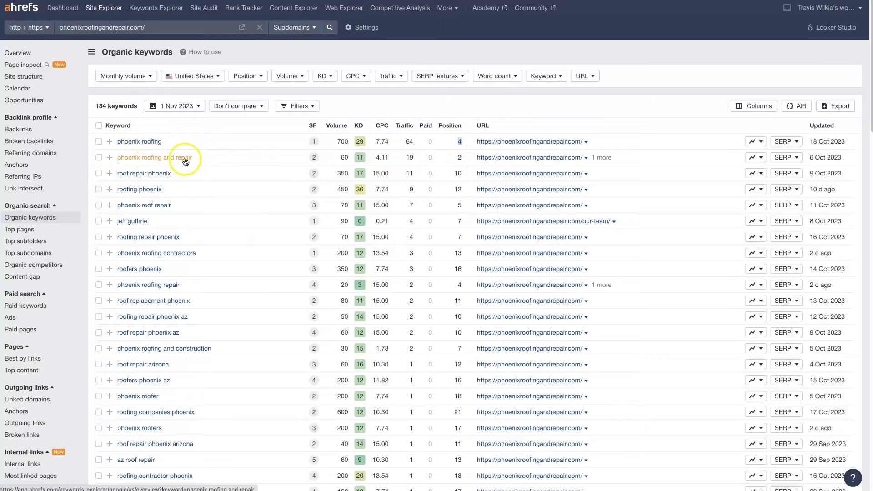
left_click(459, 158)
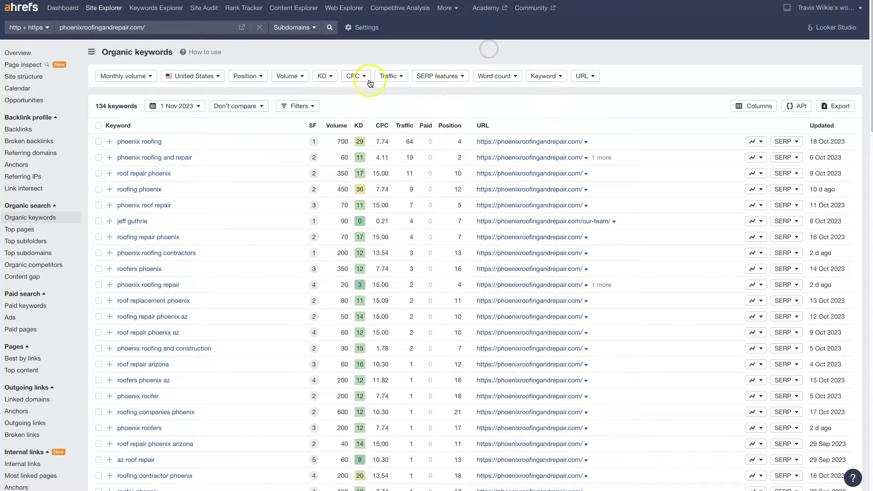
mouse_move(350, 130)
left_click(410, 142)
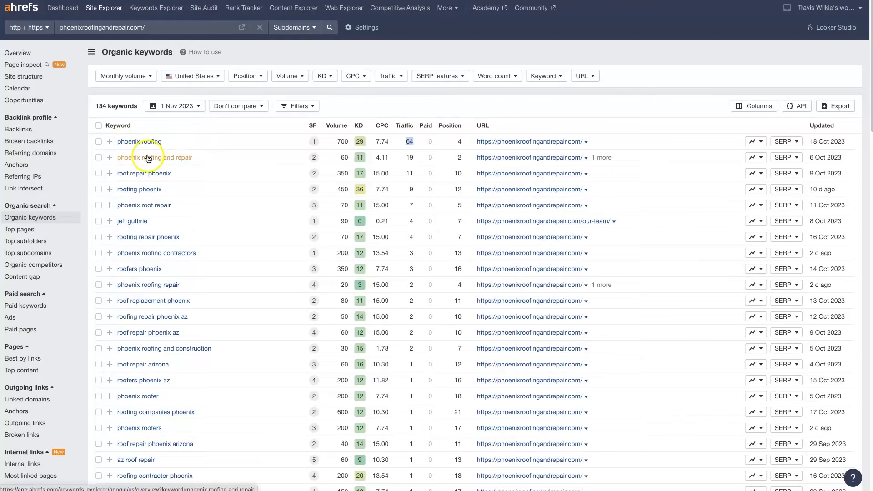
Review phoenix roofing's position history chart and its top-10 SERP overview, closing each.
left_click(761, 145)
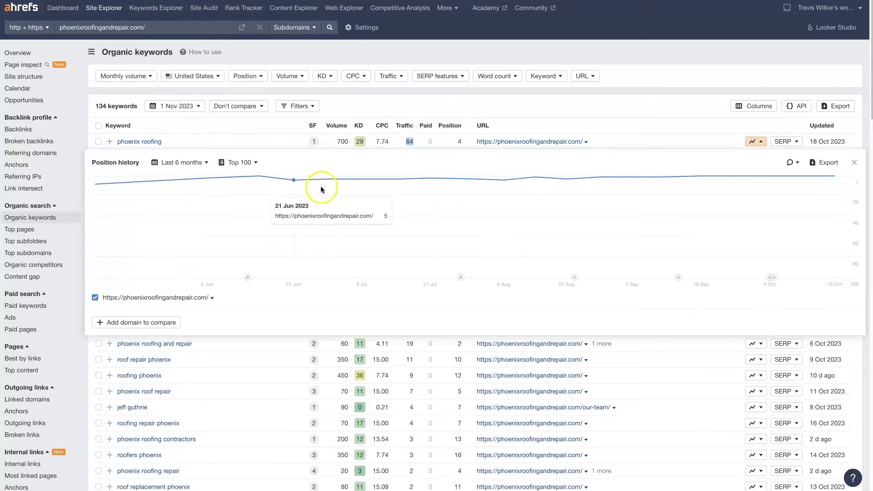
left_click(855, 162)
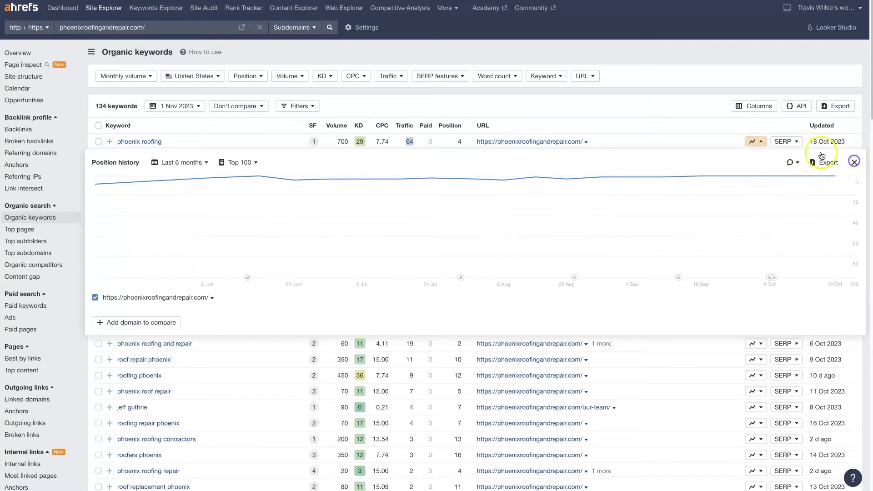
left_click(796, 141)
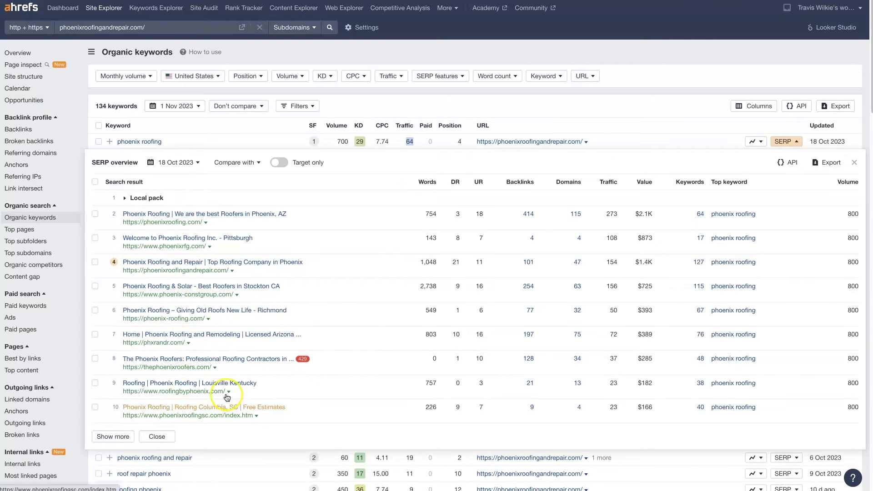
left_click(854, 163)
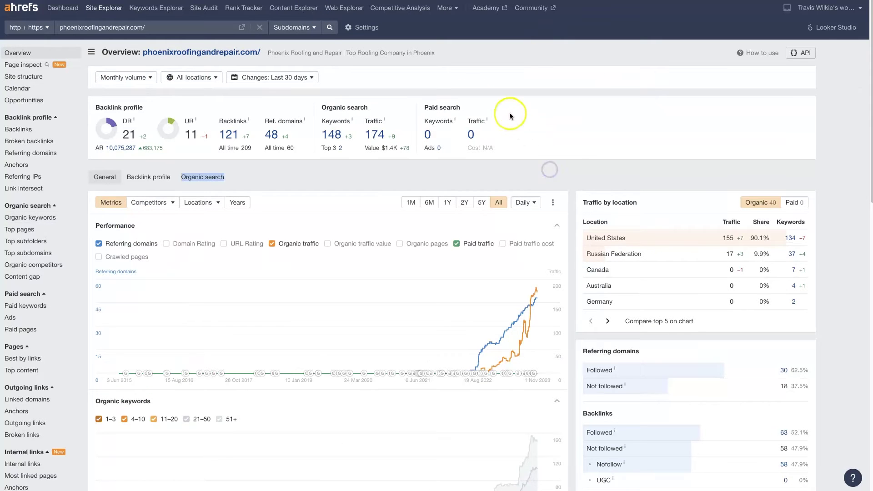
Back on Google's phoenix roofing results, copy the Lyons Roofing organic result's link.
left_click(427, 176)
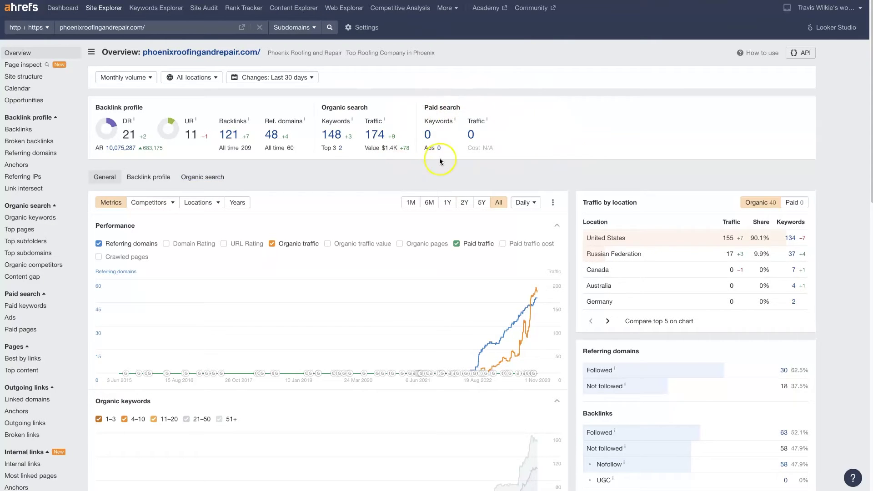
left_click(191, 285)
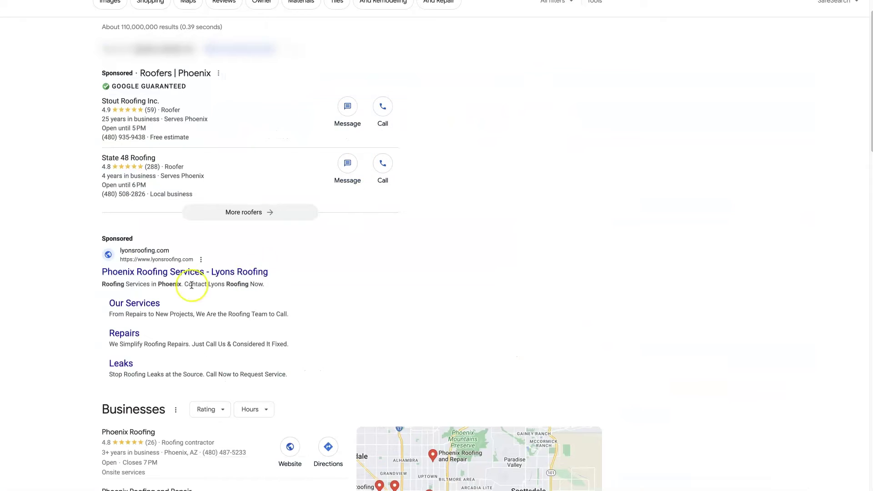
scroll(63, 173, "up", 1)
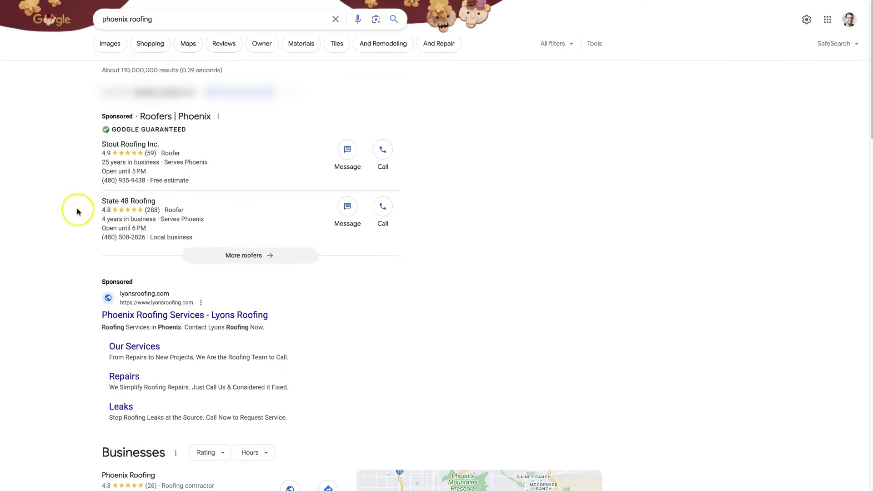
scroll(58, 191, "down", 1)
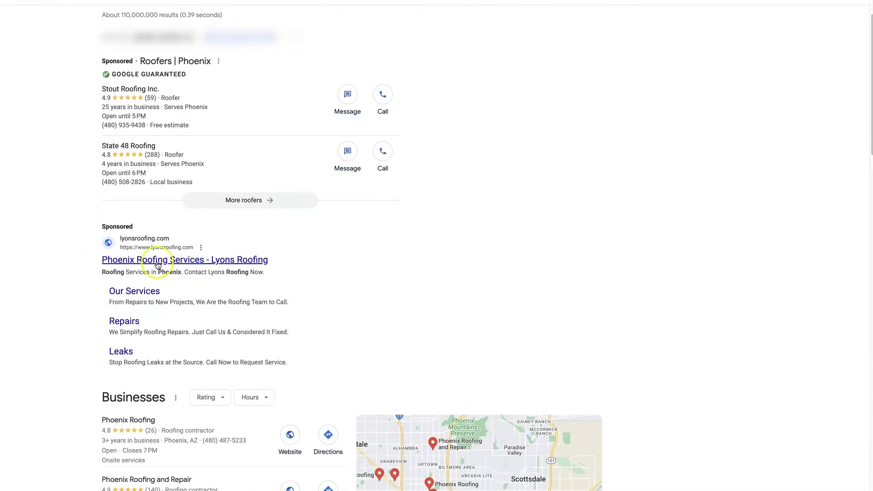
scroll(57, 266, "down", 10)
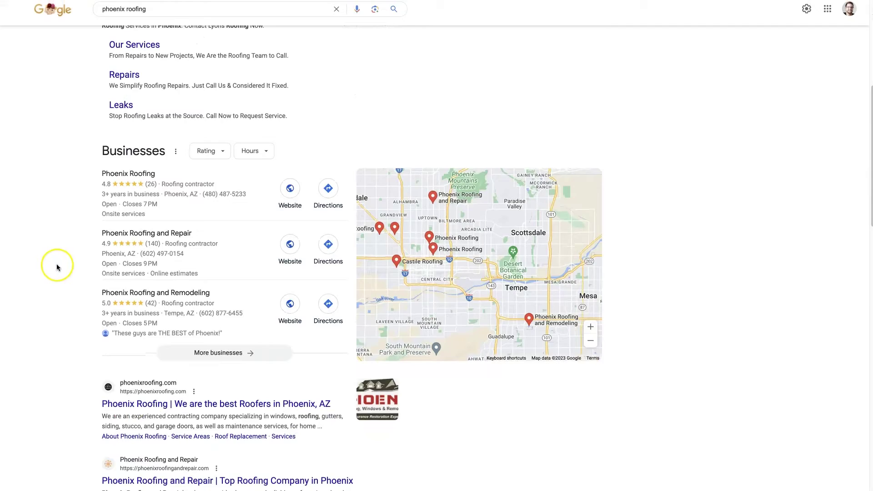
scroll(56, 265, "down", 6)
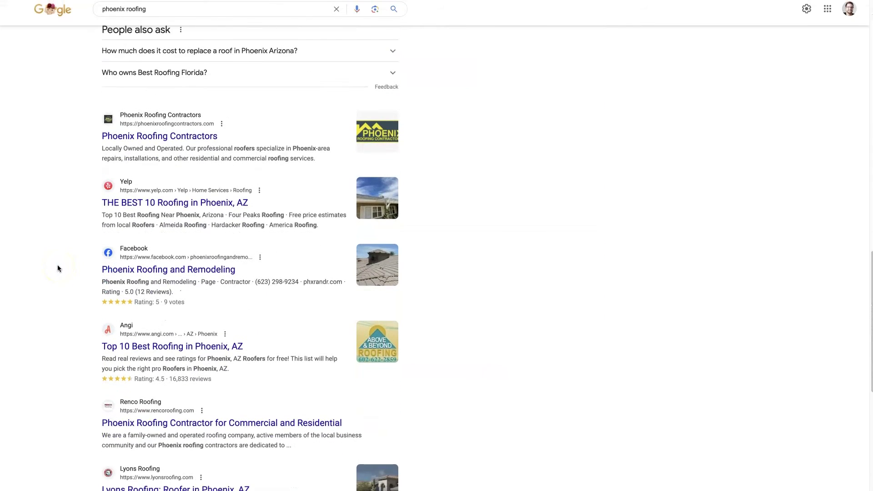
scroll(57, 268, "down", 2)
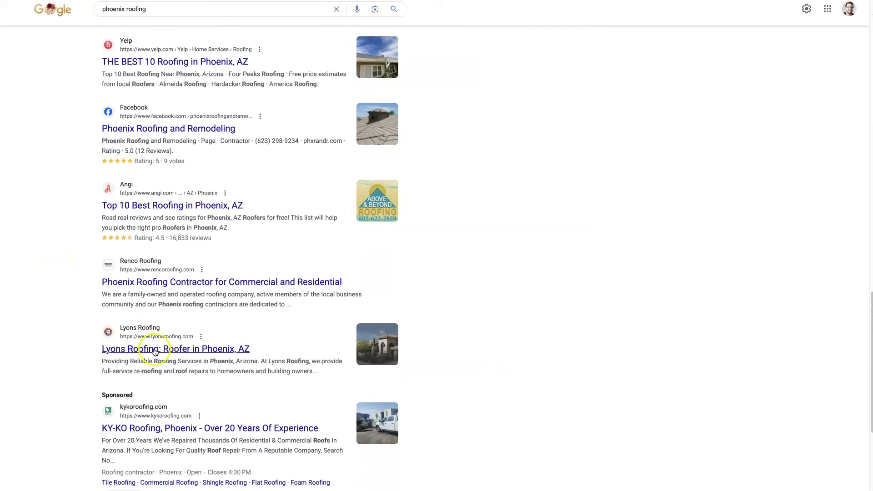
left_click(165, 352)
right_click(164, 352)
left_click(262, 391)
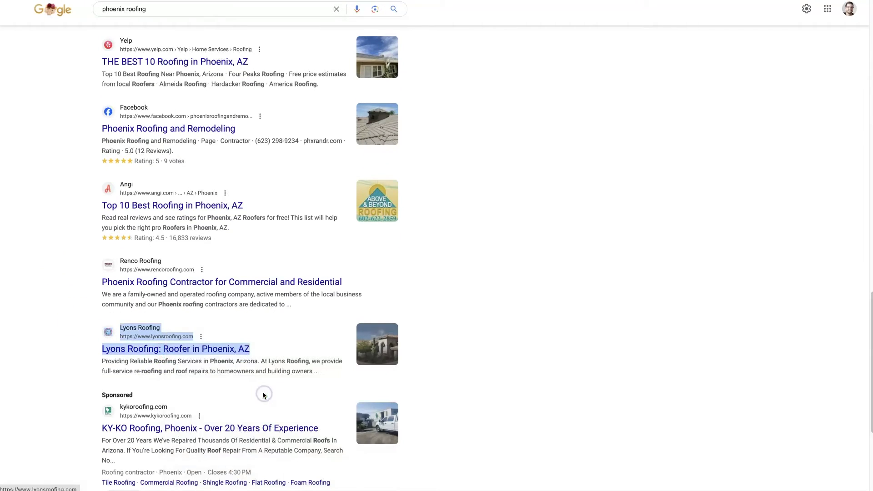
key("ctrl+tab")
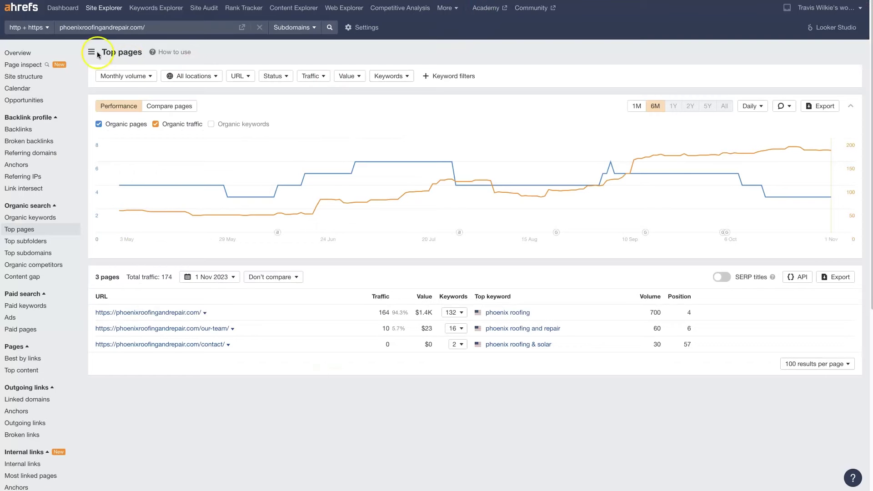
left_click(160, 29)
key("ctrl+v")
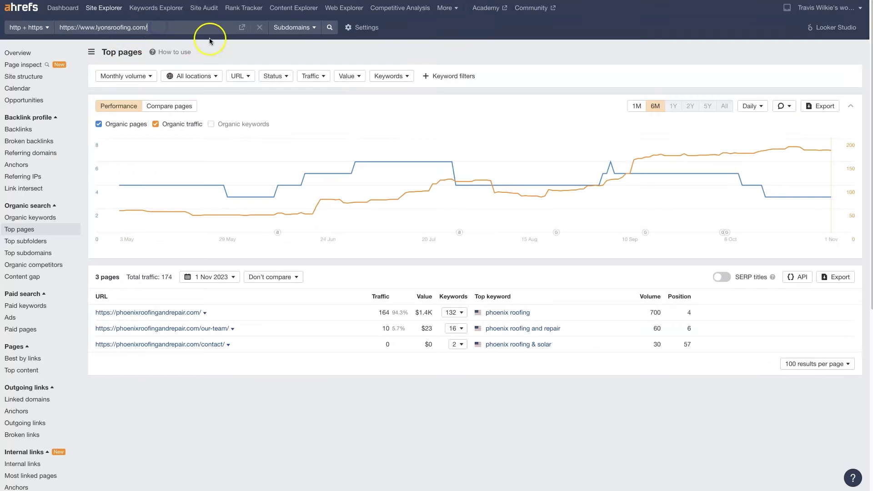
left_click(329, 27)
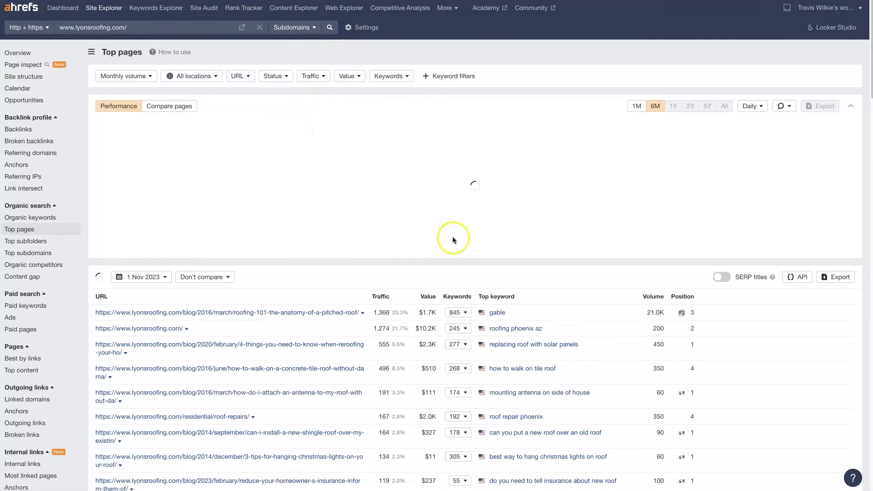
left_click(25, 53)
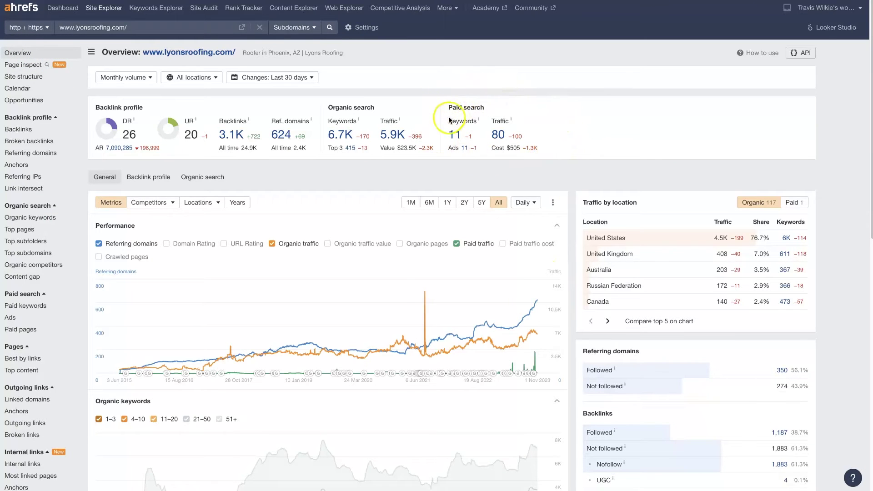
Open the paid keywords, paid traffic and ads reports for lyonsroofing.com in new tabs.
right_click(454, 134)
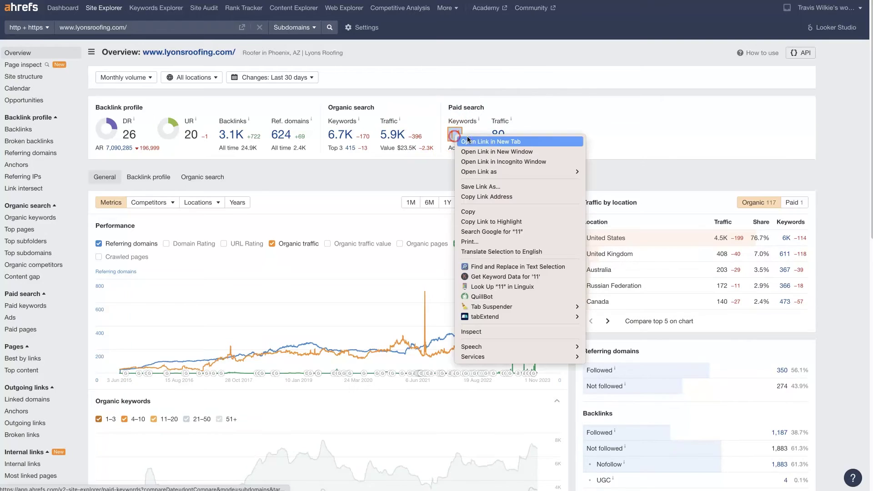
left_click(469, 137)
right_click(492, 133)
left_click(505, 136)
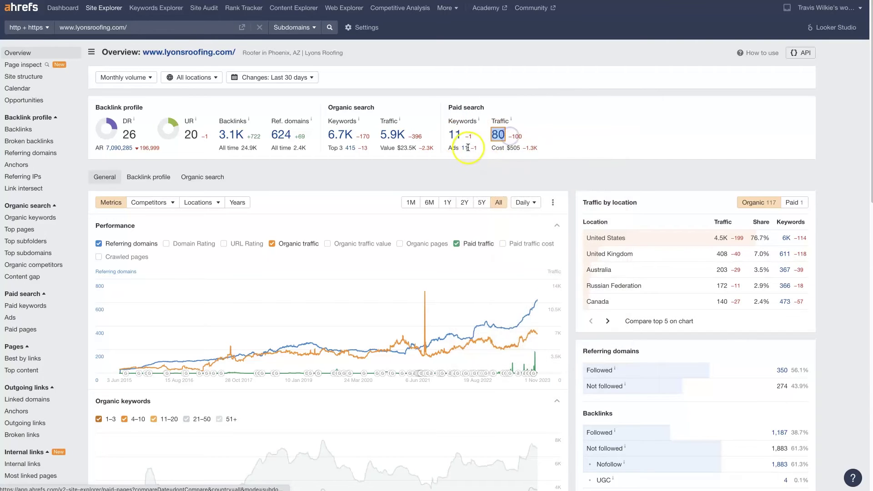
right_click(464, 148)
left_click(480, 153)
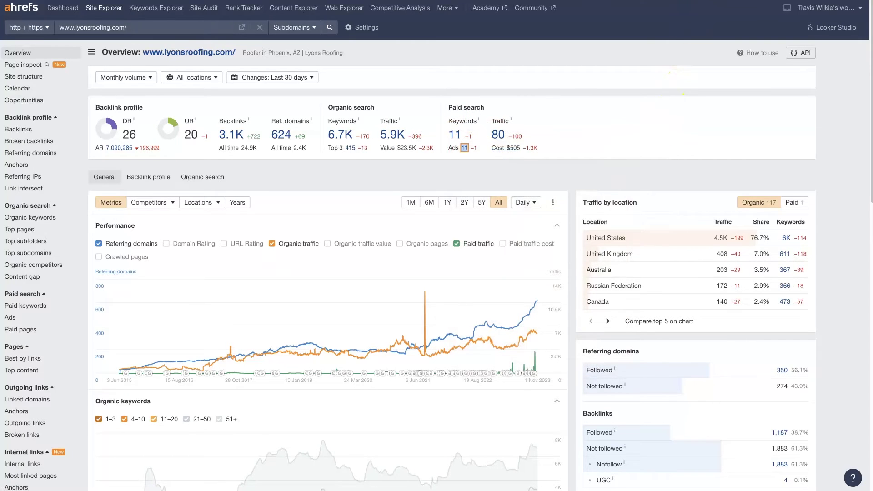
key("ctrl+Tab")
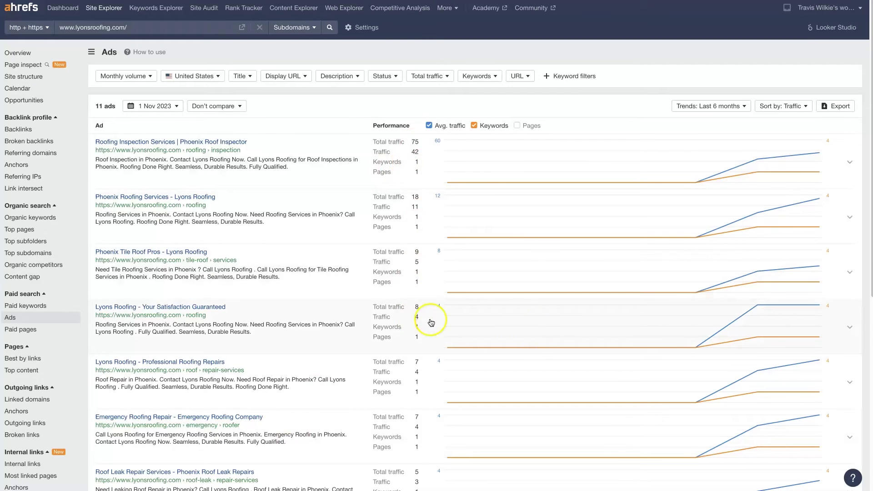
Browse lyonsroofing.com's 11 ads, led by 'Roofing Inspection Services | Phoenix Roof Inspector'.
mouse_move(778, 168)
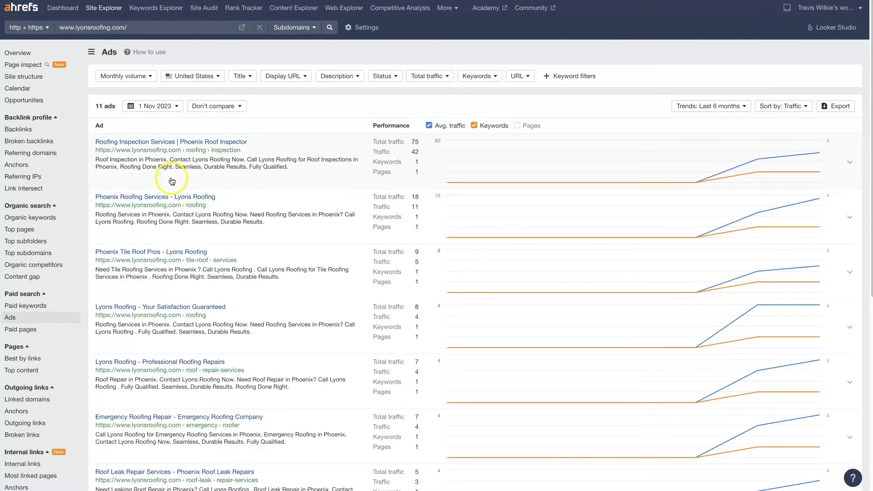
scroll(216, 371, "down", 10)
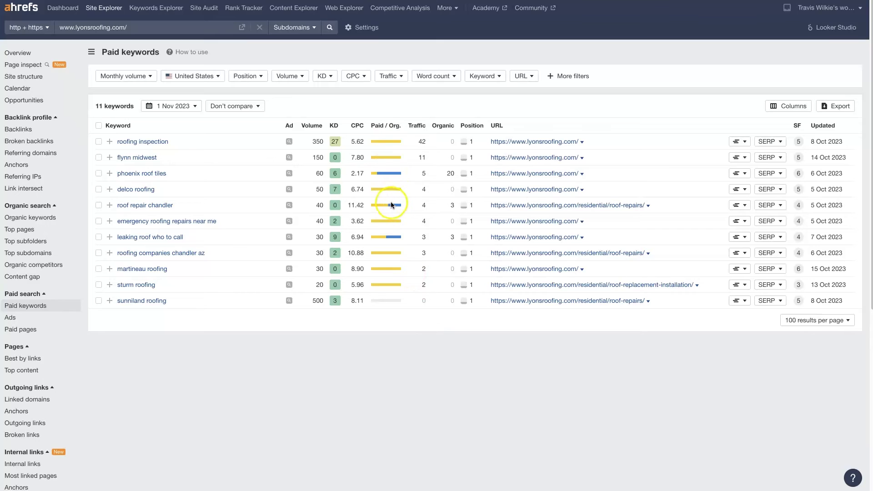
Inspect the Paid/Org. traffic split bars for lyonsroofing.com's paid keywords.
mouse_move(391, 204)
mouse_move(389, 174)
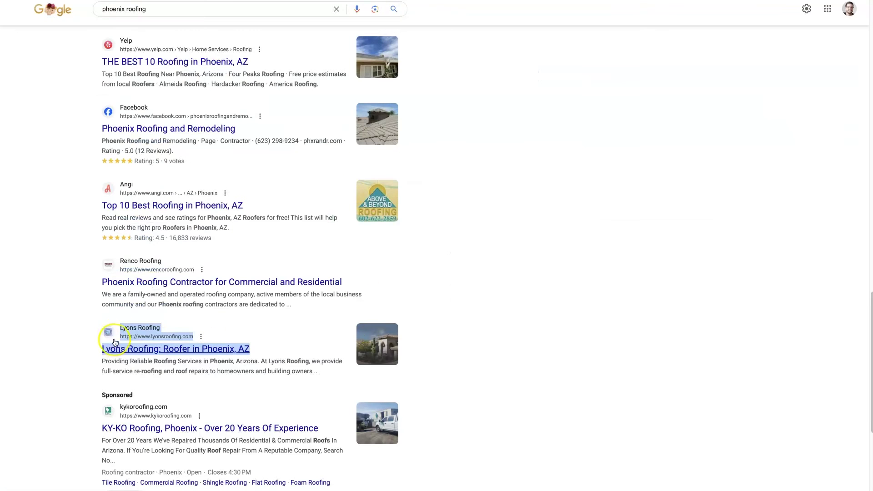
Clear the stray selection on the Lyons result and return to the phoenixroofing.com listing at the top.
left_click(73, 312)
left_click(64, 285)
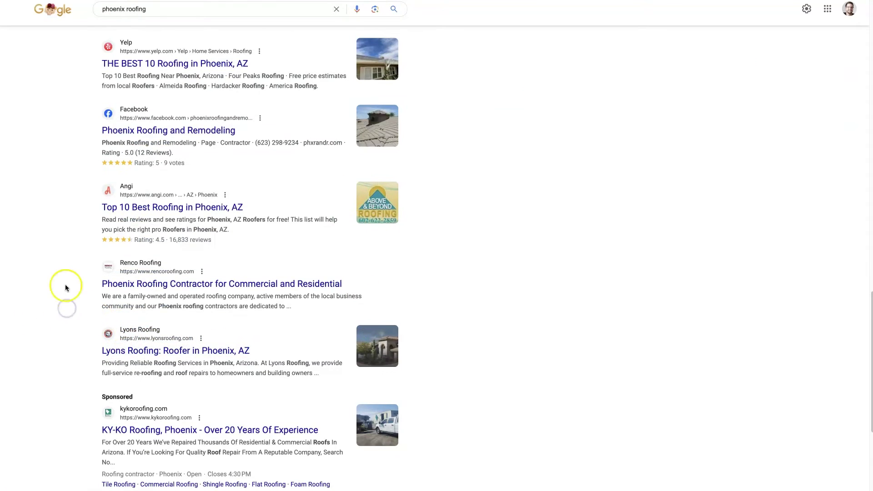
scroll(65, 285, "up", 9)
scroll(99, 159, "up", 1)
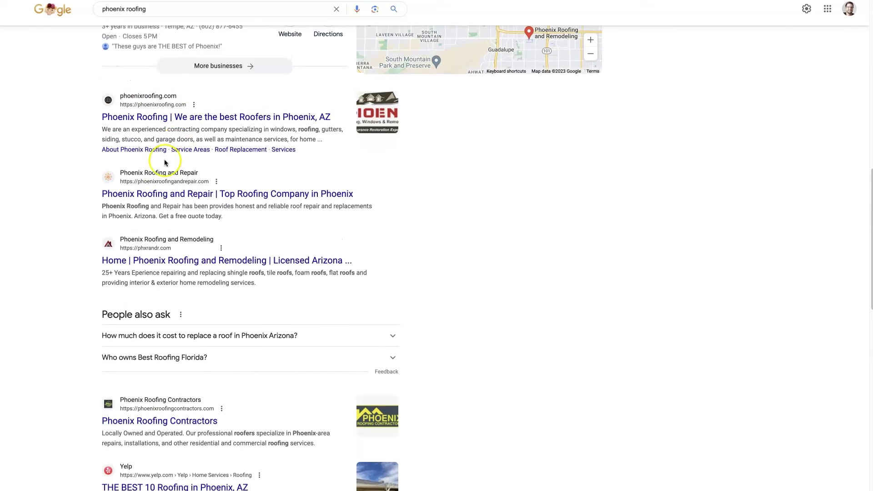
scroll(160, 282, "up", 9)
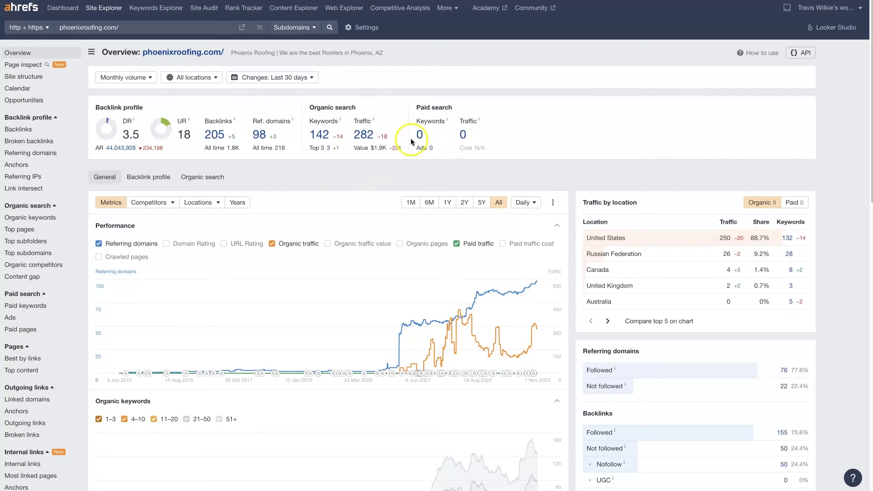
Tick Domain Rating and URL Rating so both plot alongside referring domains and traffic.
mouse_move(234, 239)
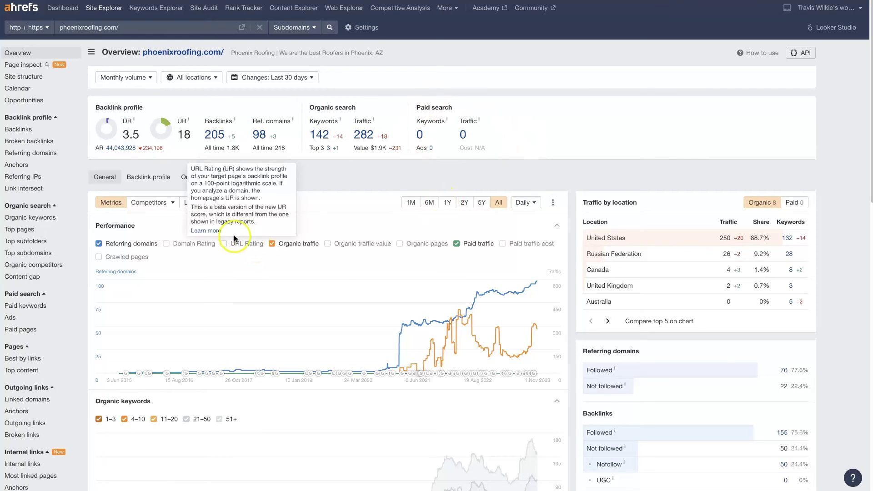
scroll(318, 282, "down", 2)
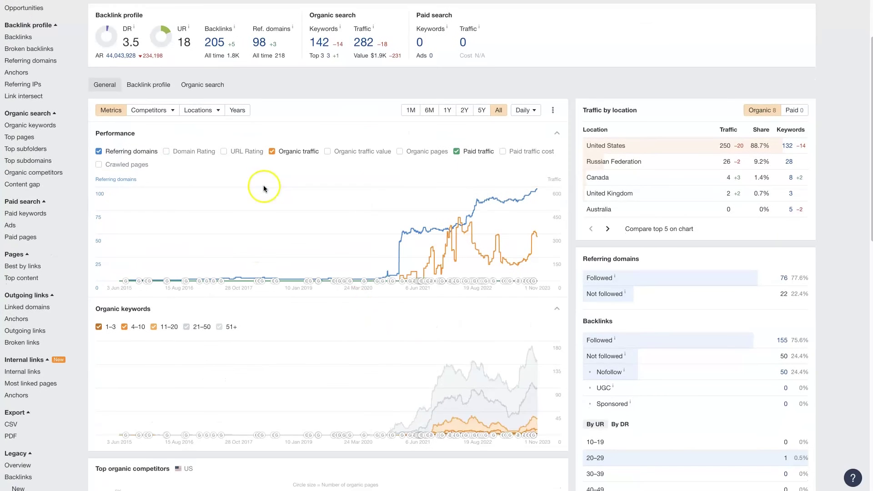
left_click(167, 151)
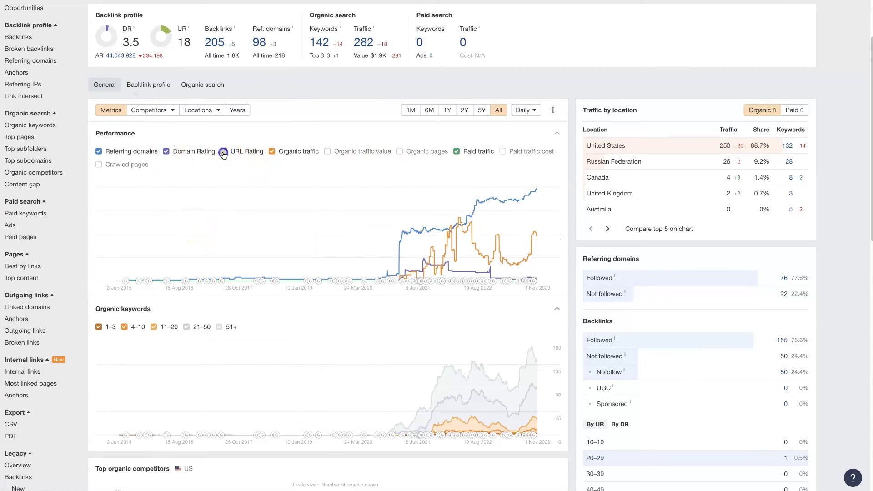
left_click(224, 153)
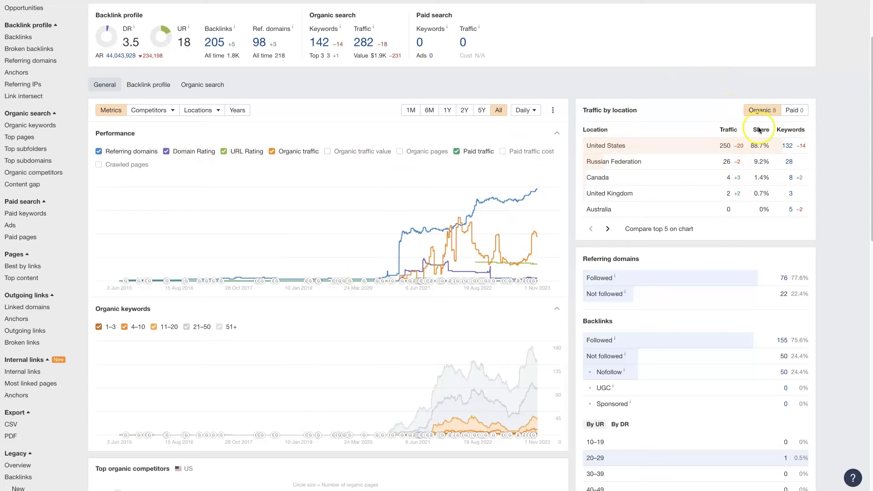
mouse_move(707, 194)
scroll(706, 193, "down", 3)
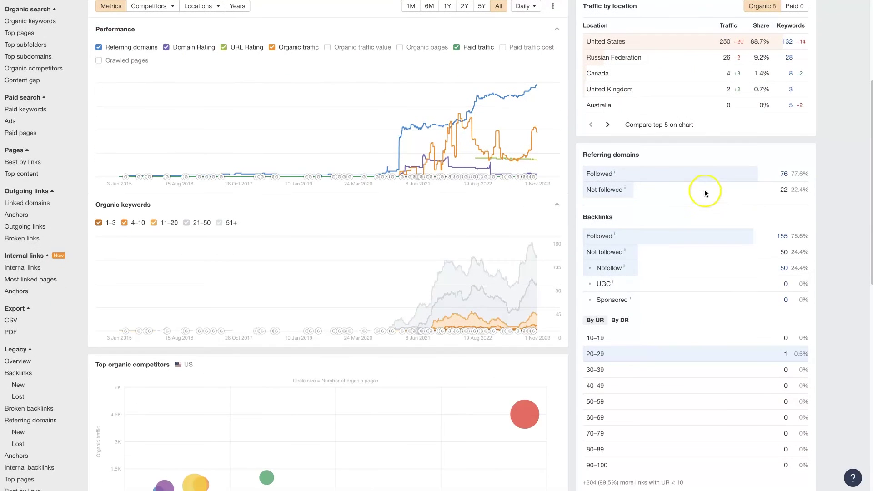
scroll(695, 275, "down", 3)
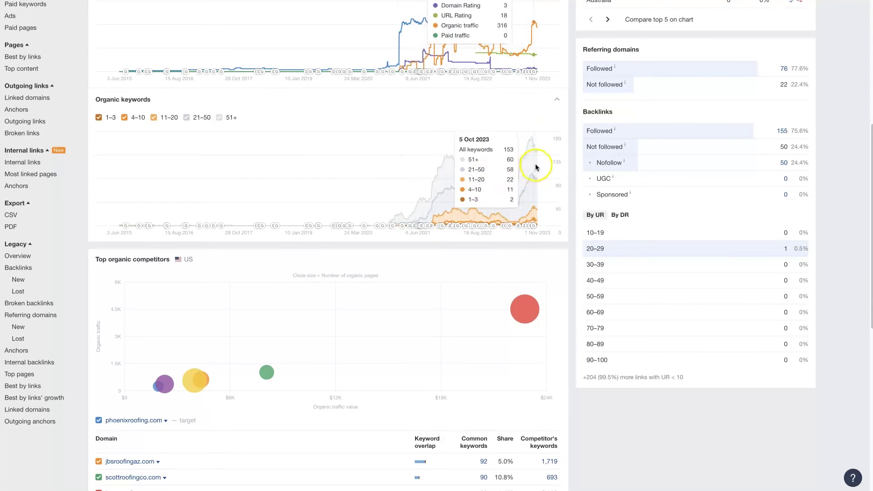
scroll(543, 182, "down", 2)
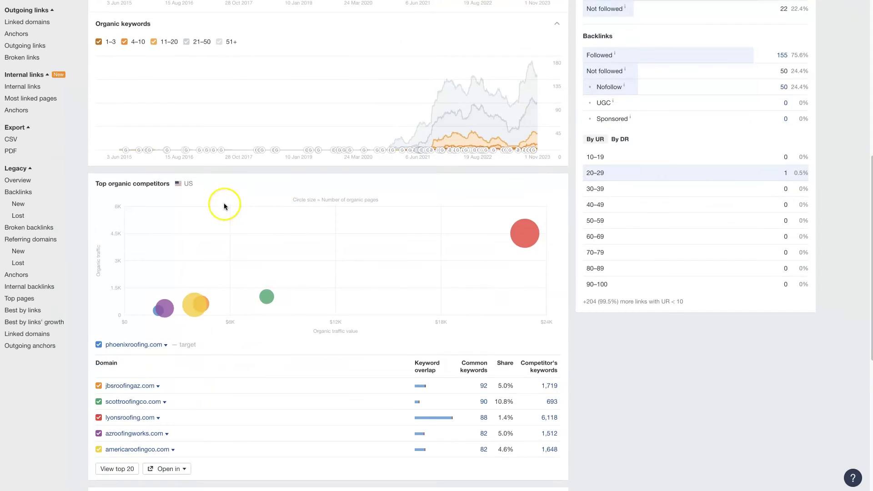
scroll(223, 204, "down", 2)
mouse_move(528, 141)
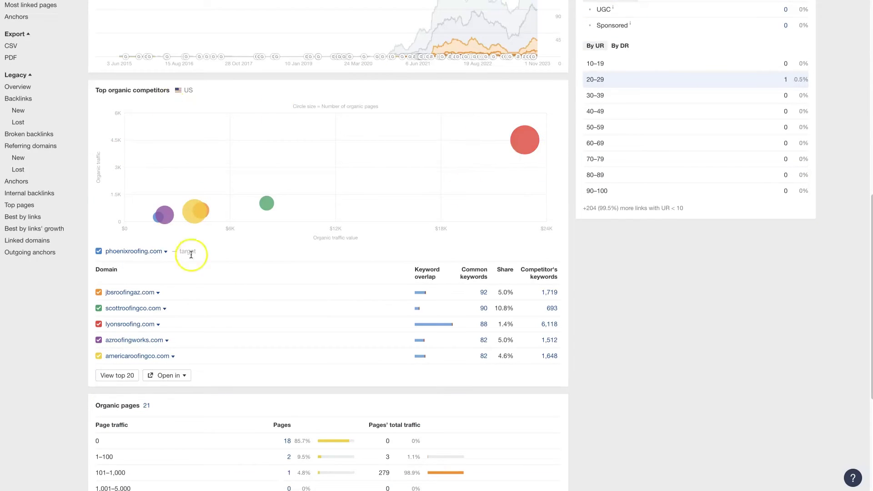
scroll(301, 264, "down", 1)
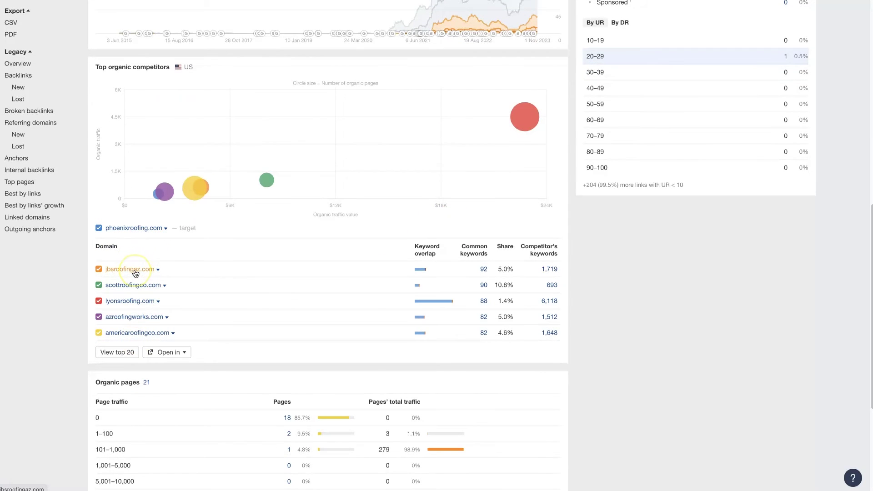
scroll(217, 325, "down", 4)
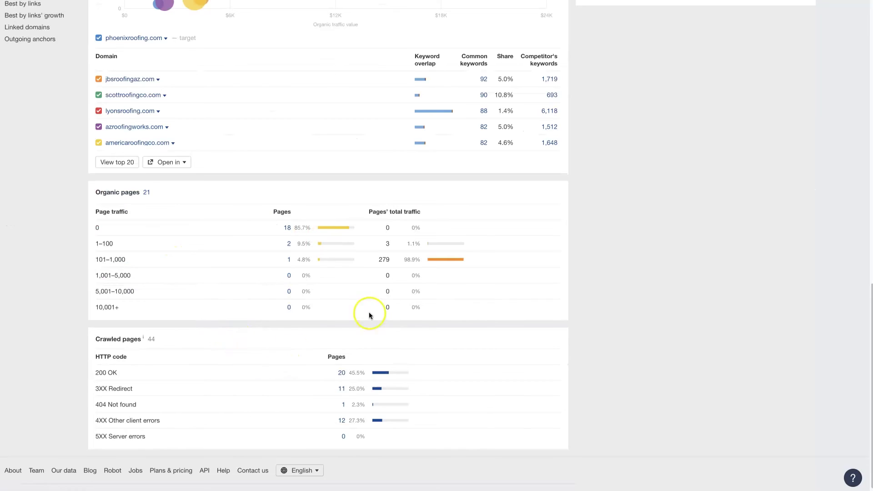
scroll(369, 312, "up", 15)
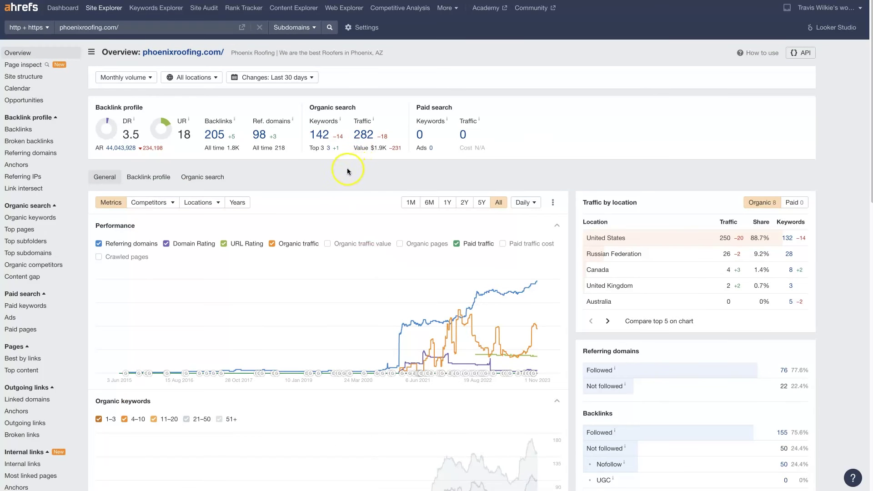